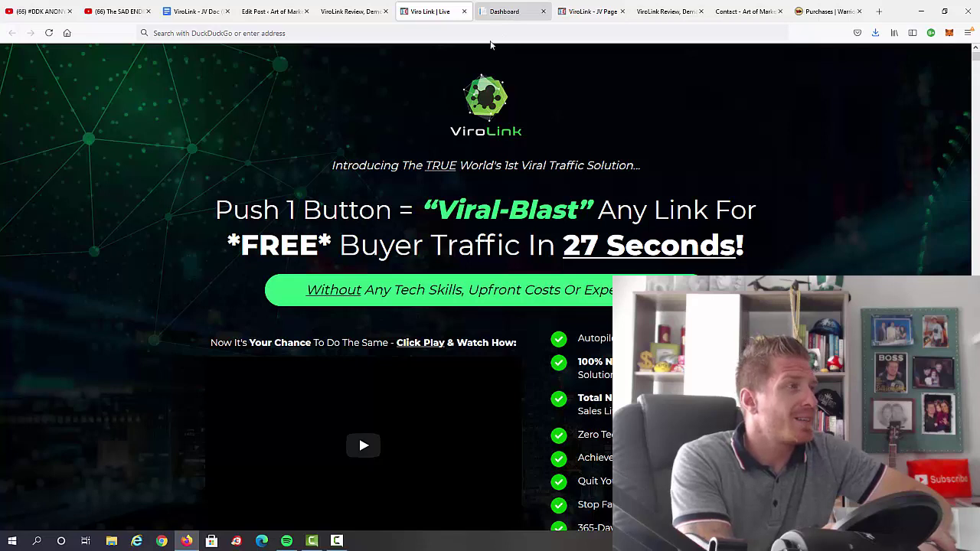
Switch to the ViroLink dashboard and review its zero campaigns, saved searches and saved templates
click(507, 14)
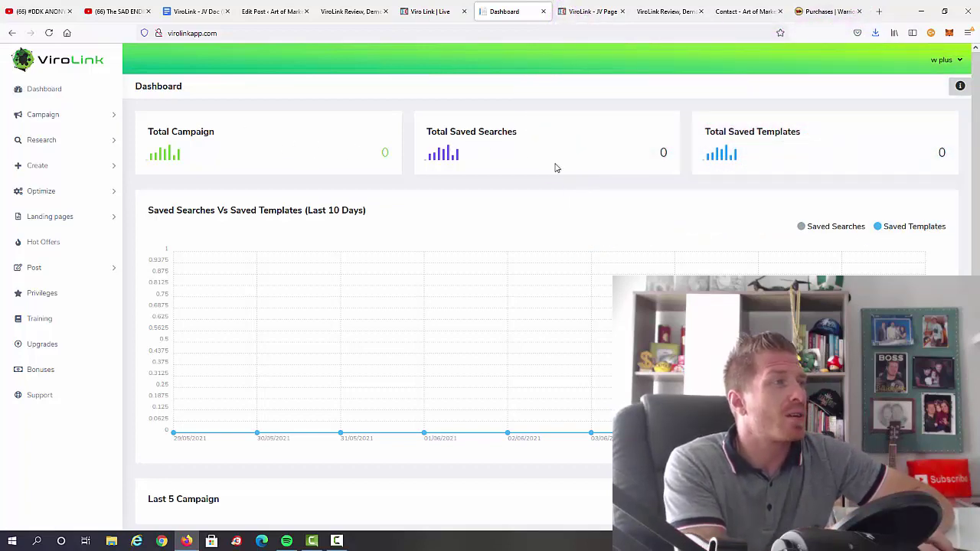
scroll(715, 214, down, 1)
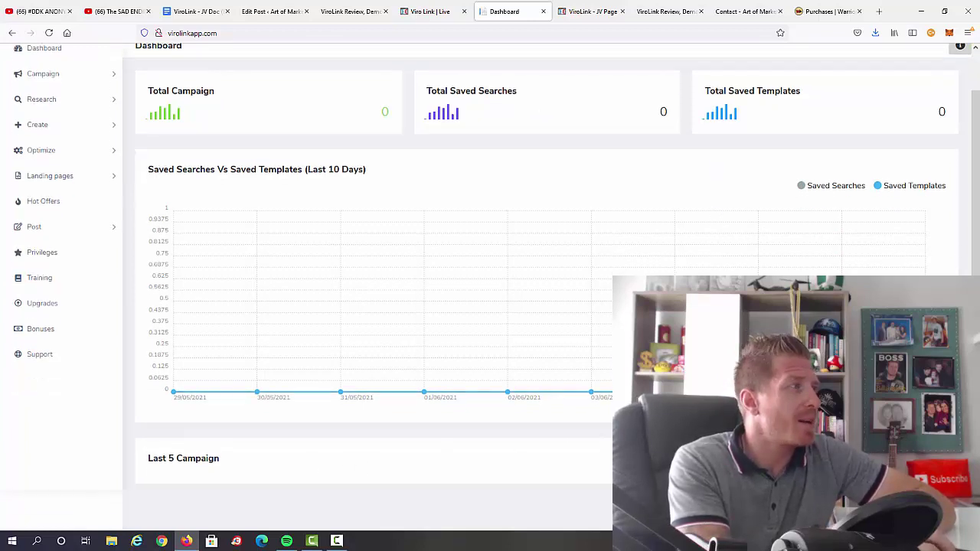
scroll(448, 210, up, 1)
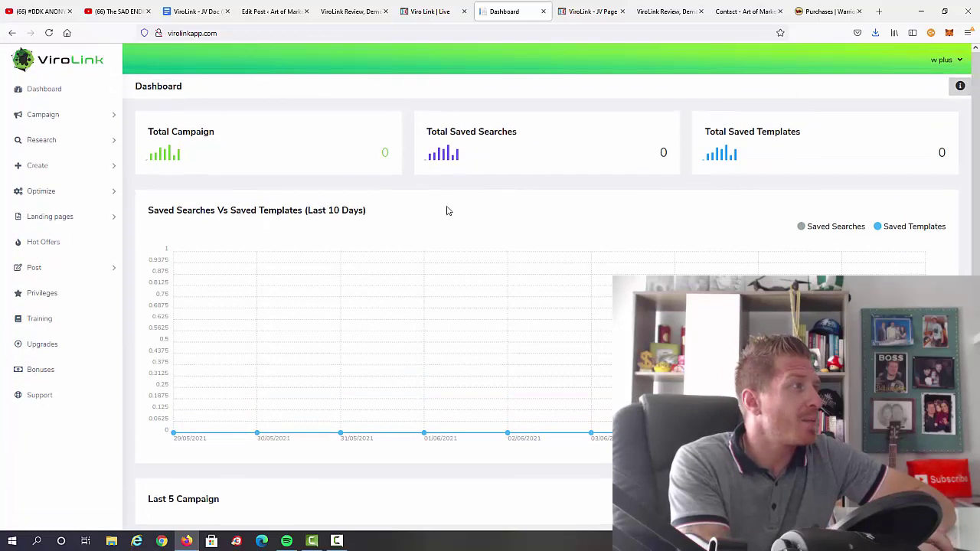
Launch Create new campaign from the Campaign menu and focus the empty Name field at step 1 of 7
click(65, 116)
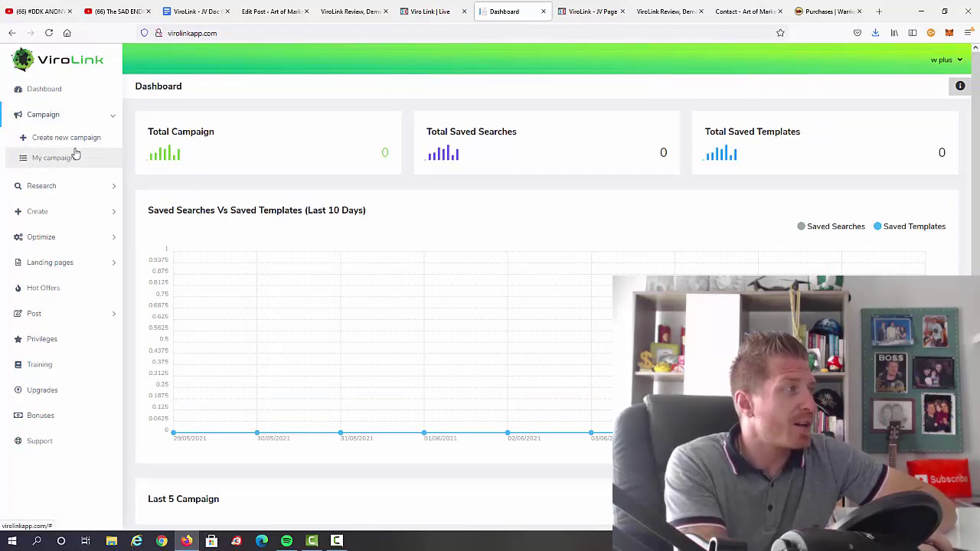
click(75, 141)
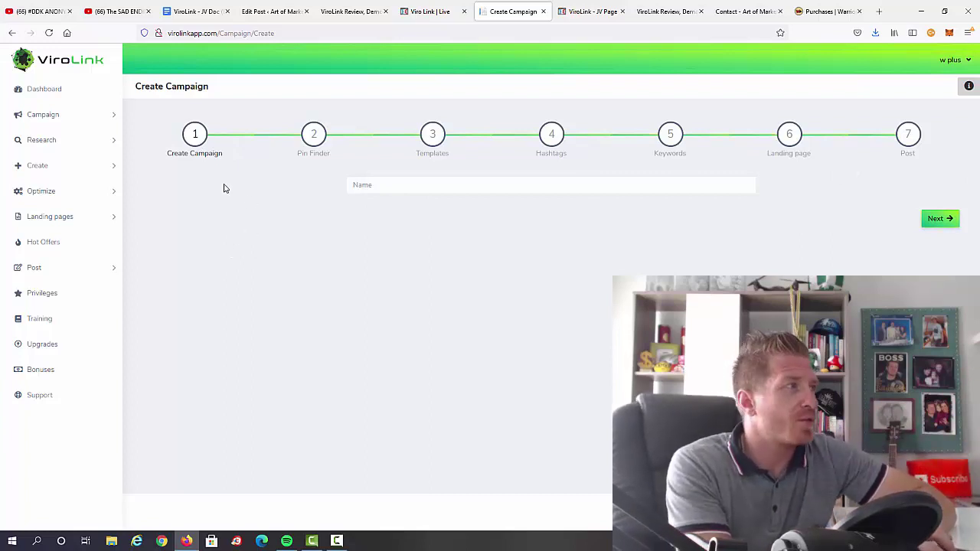
click(431, 190)
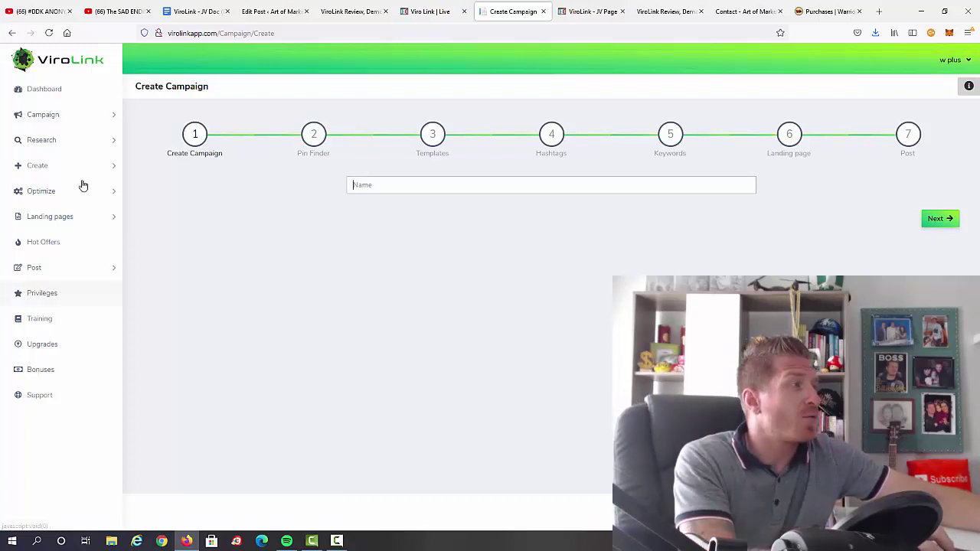
Open Research > Trending topics and focus its empty keyword search box
click(63, 145)
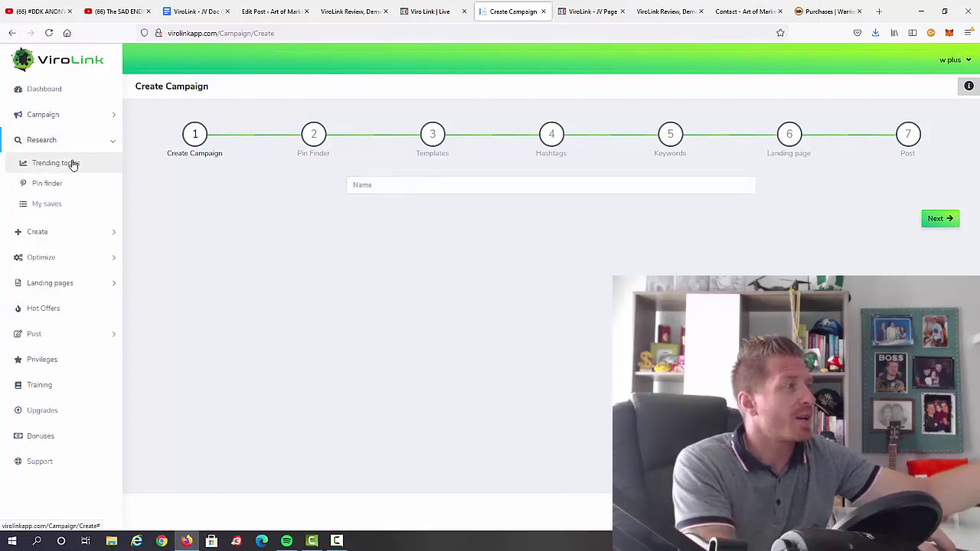
click(57, 163)
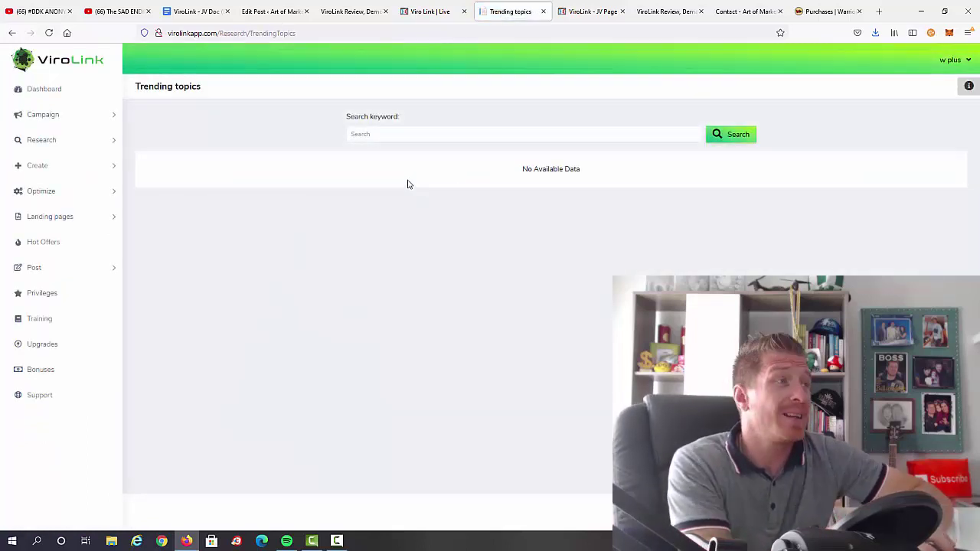
click(393, 133)
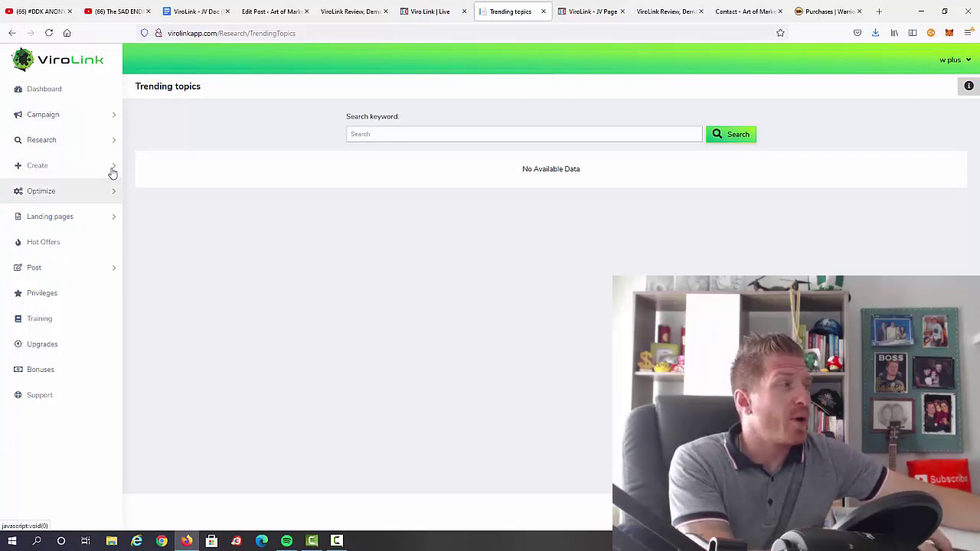
click(95, 143)
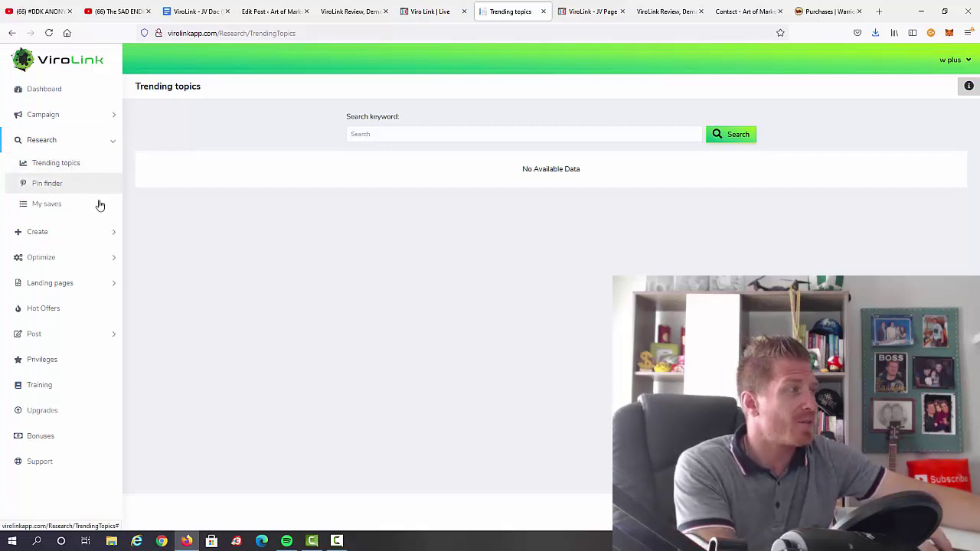
click(51, 233)
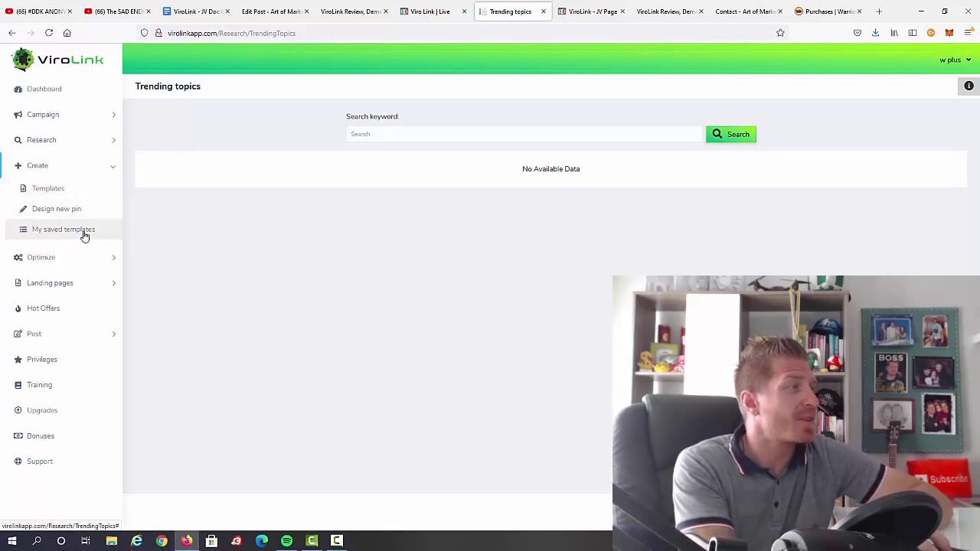
Open Create > Templates and browse pin layouts like Layout9-Money and Layout10-WeightLoss
click(52, 193)
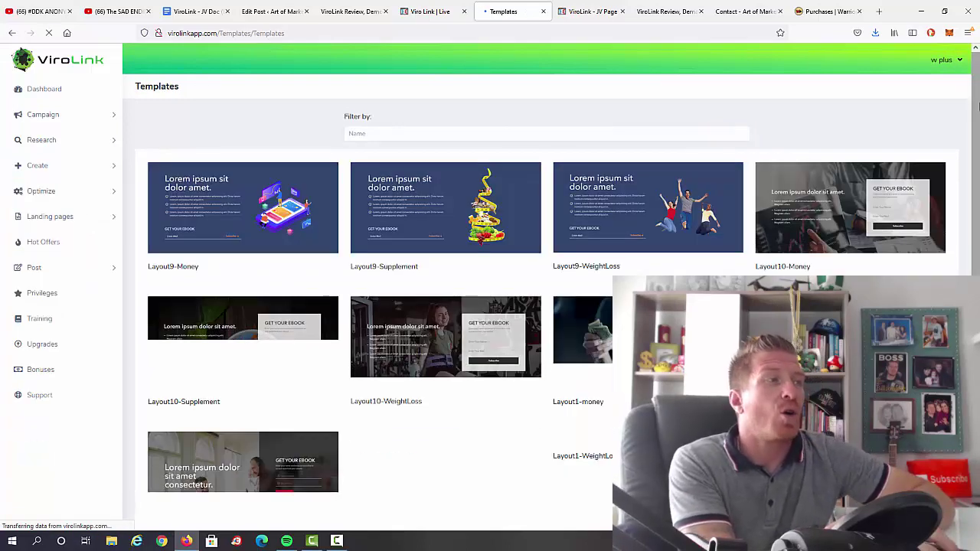
scroll(979, 107, down, 8)
scroll(979, 108, up, 8)
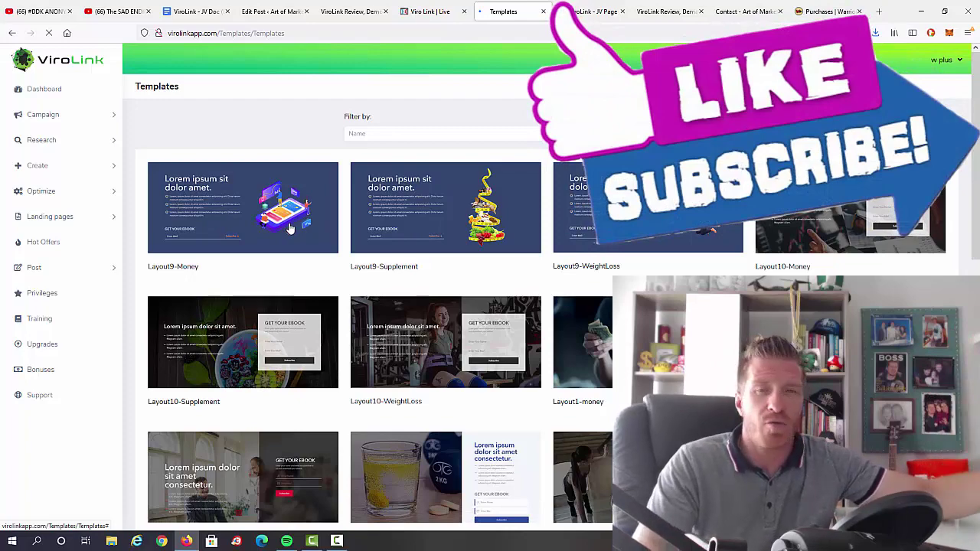
scroll(290, 227, down, 7)
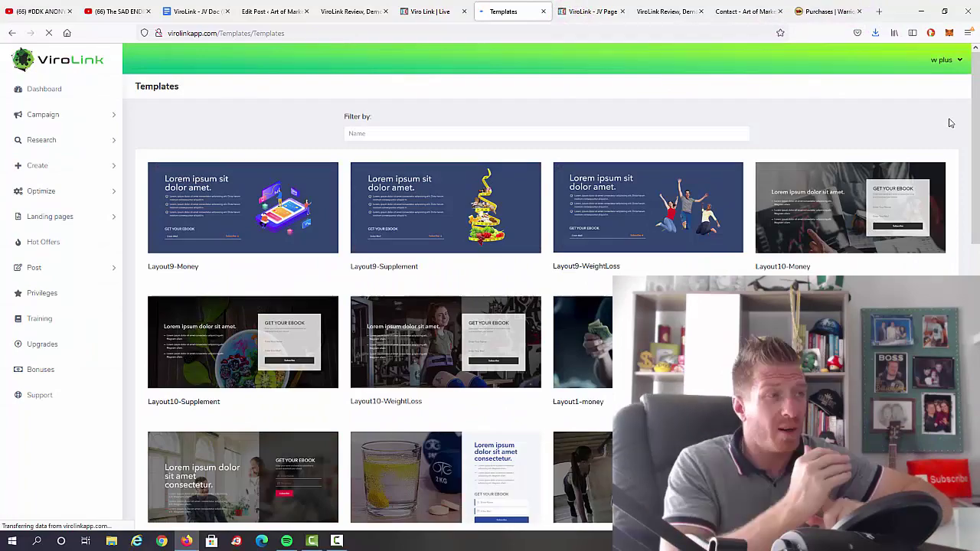
scroll(490, 307, down, 10)
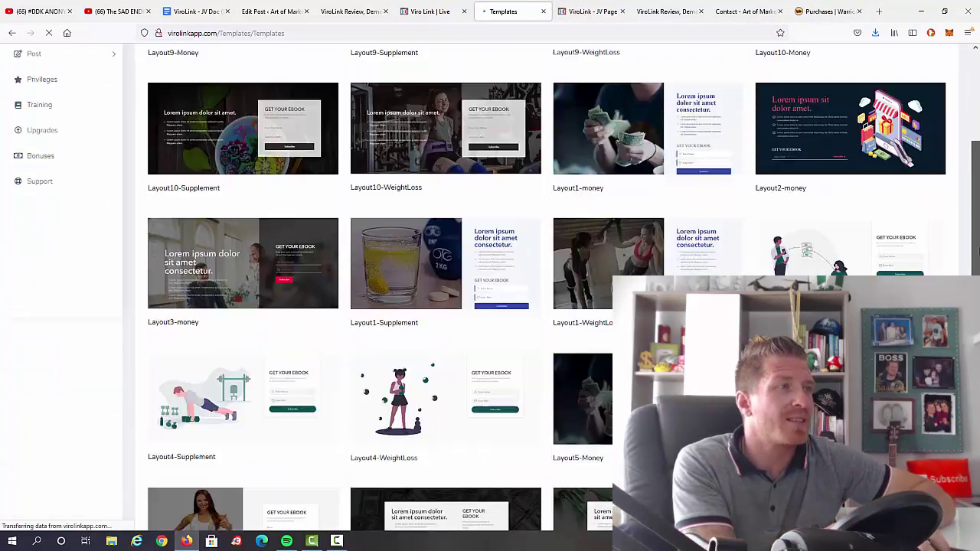
scroll(490, 307, up, 6)
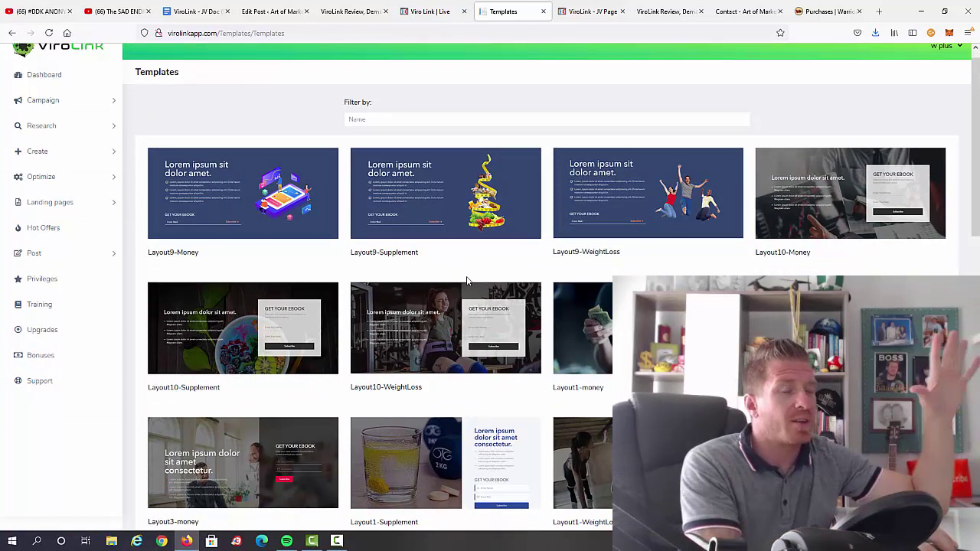
scroll(180, 172, up, 1)
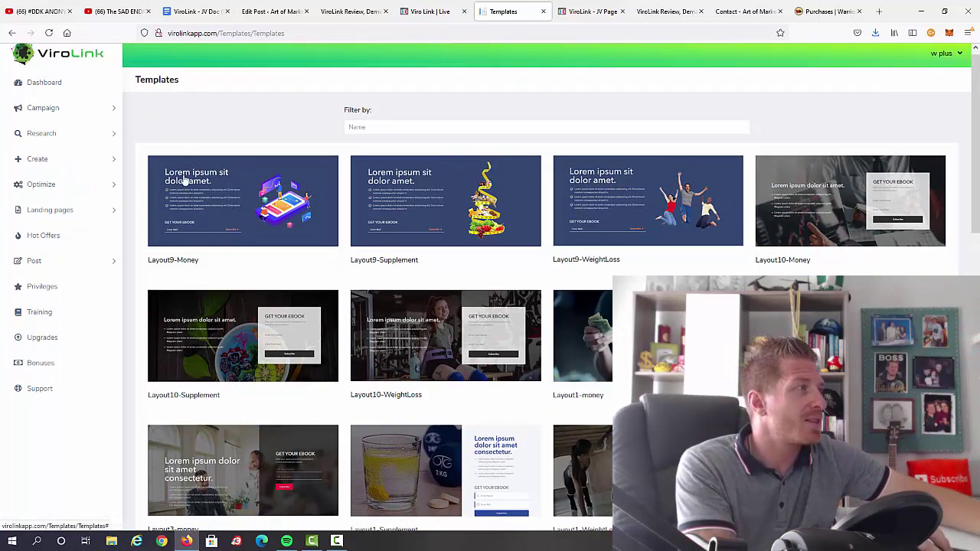
click(54, 166)
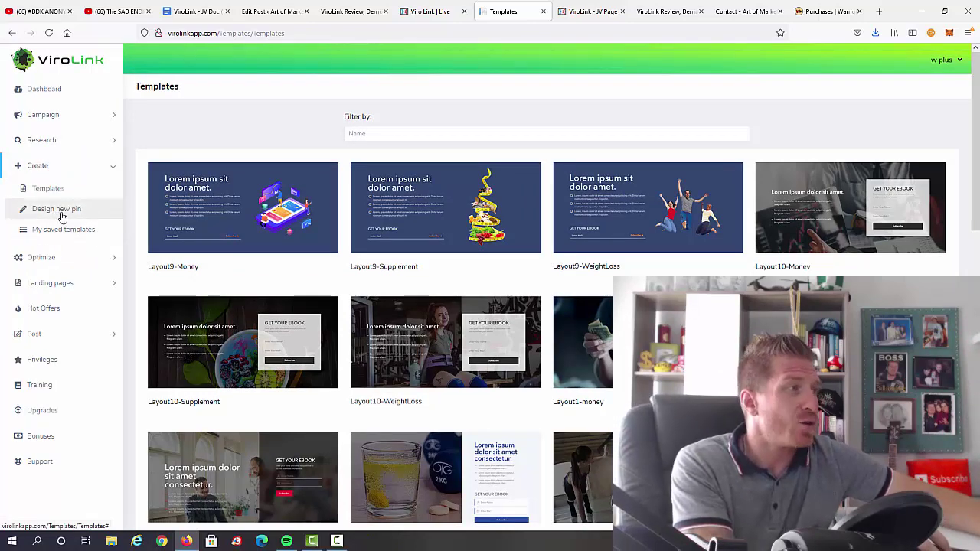
click(64, 261)
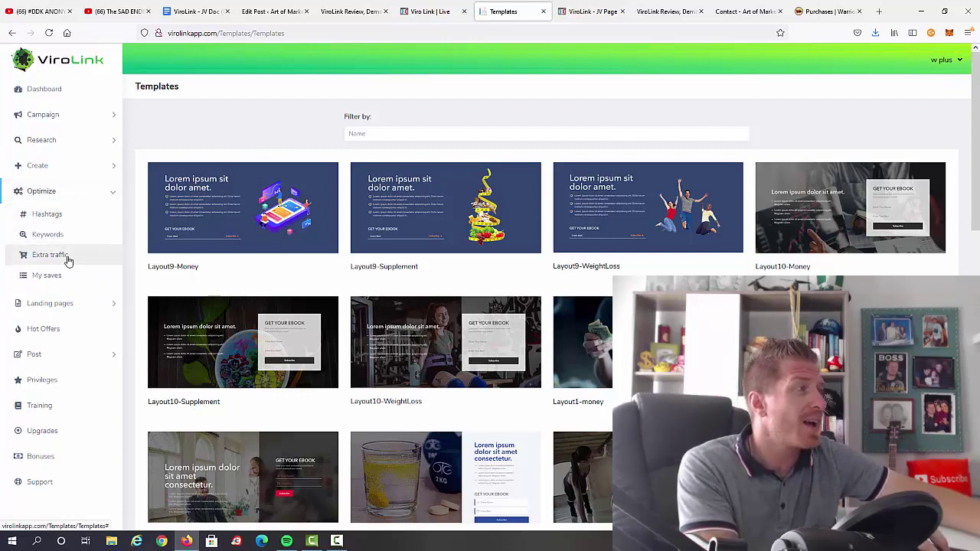
Open Optimize > Hashtags and focus its empty Search keyword box
click(54, 218)
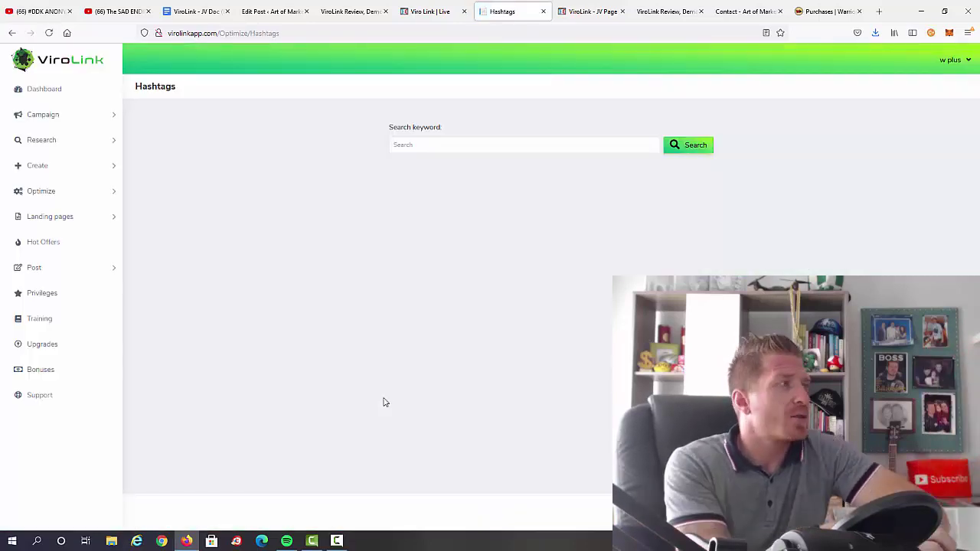
click(417, 145)
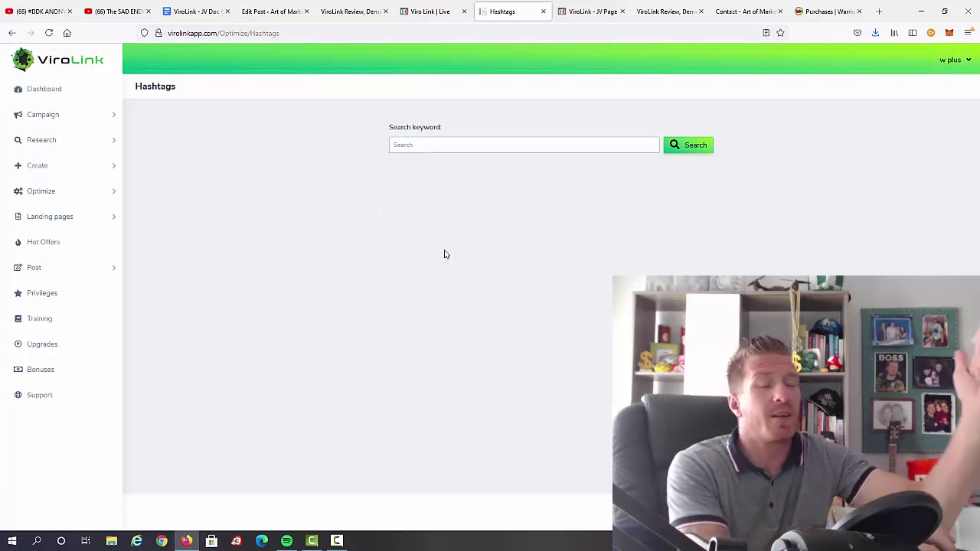
click(74, 199)
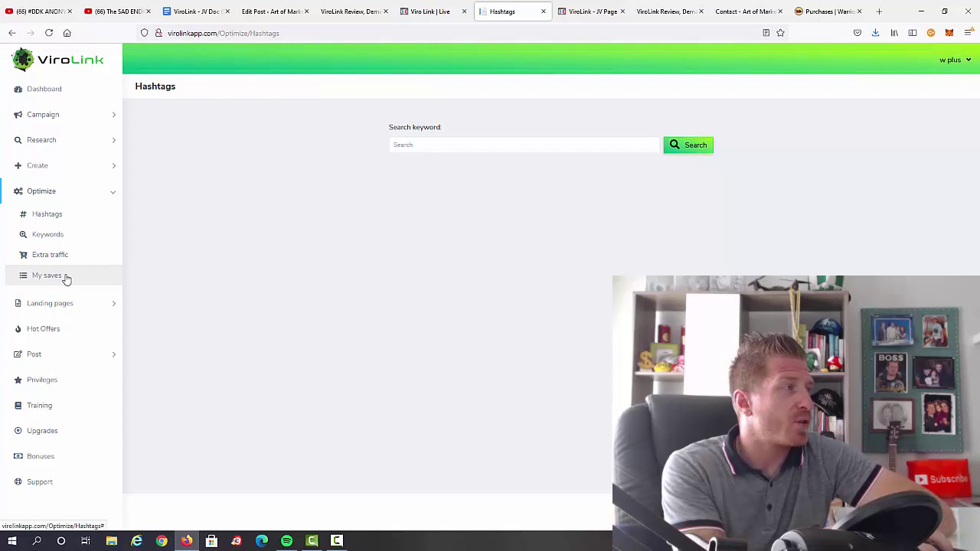
click(76, 304)
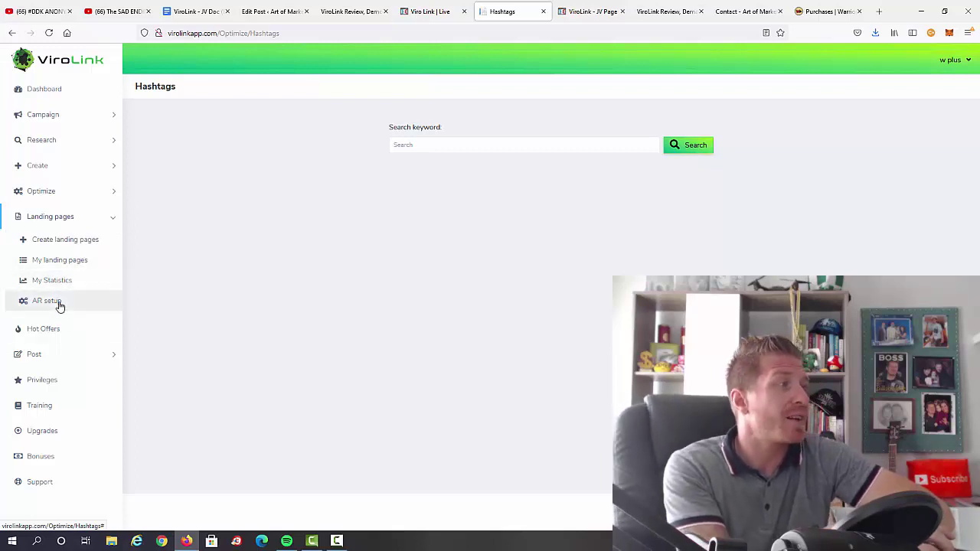
Open Landing pages > Create landing pages and browse layouts like Layout10-Supplement and Layout1-money
click(79, 241)
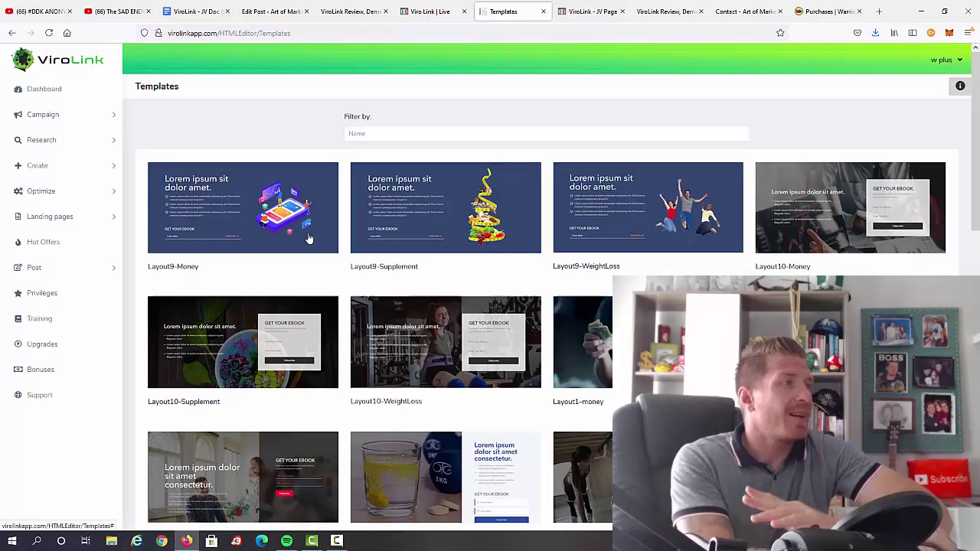
scroll(563, 230, down, 5)
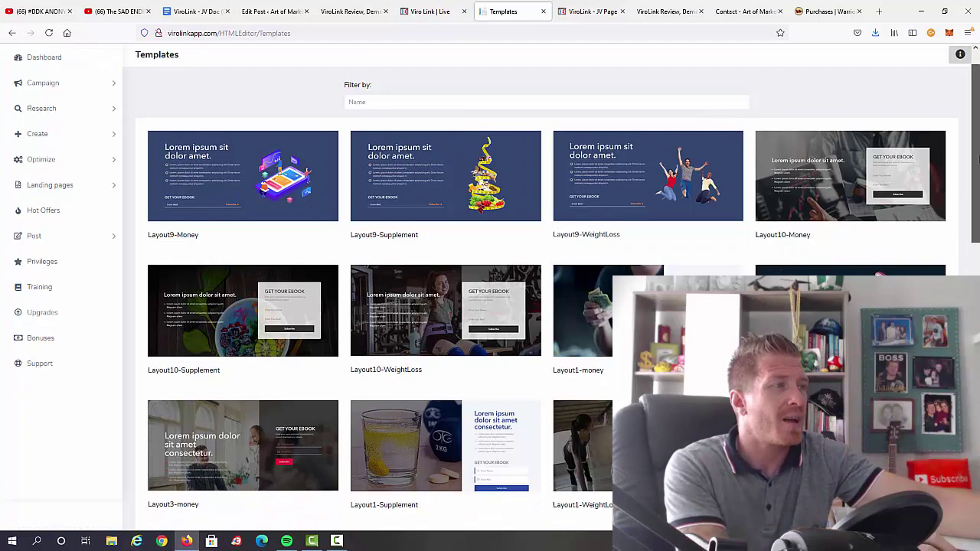
scroll(547, 316, up, 5)
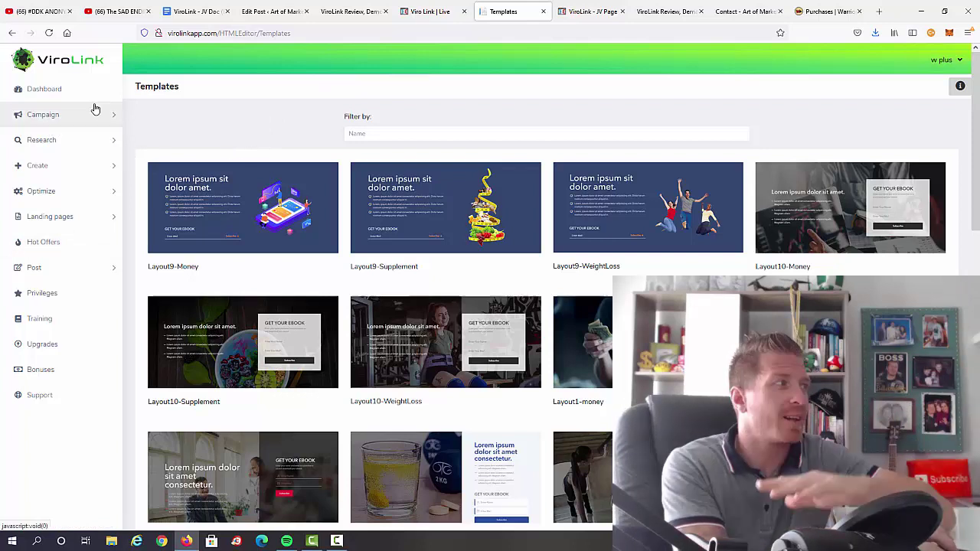
Open Hot Offers to see the CPA offers and WarriorPlus network choice
click(85, 245)
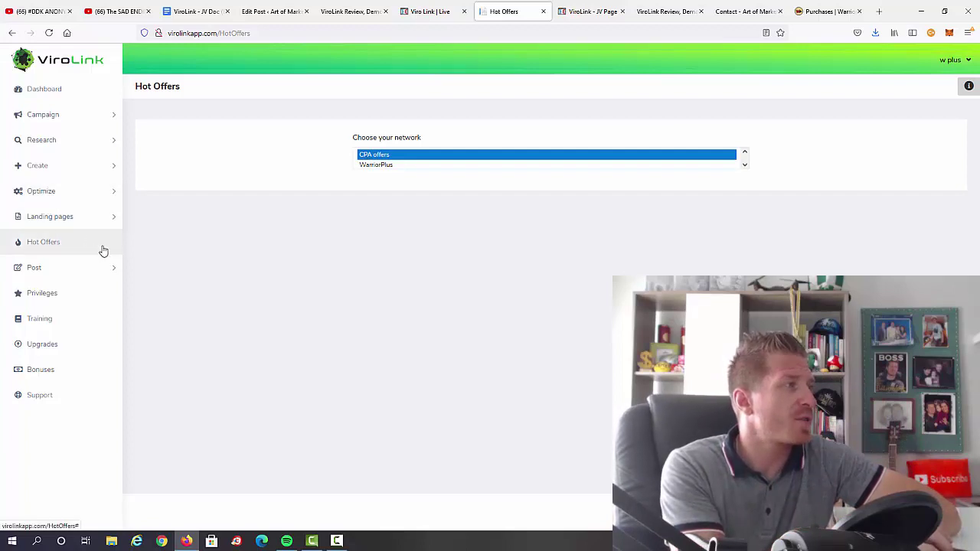
click(32, 267)
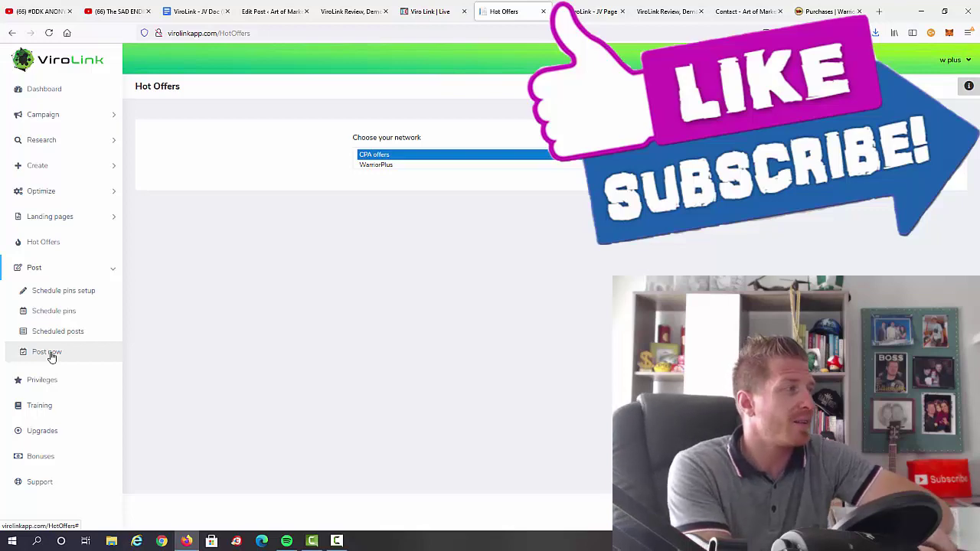
View Training, return to the dashboard, then switch to the JV page showing $17 front-end pricing
click(59, 408)
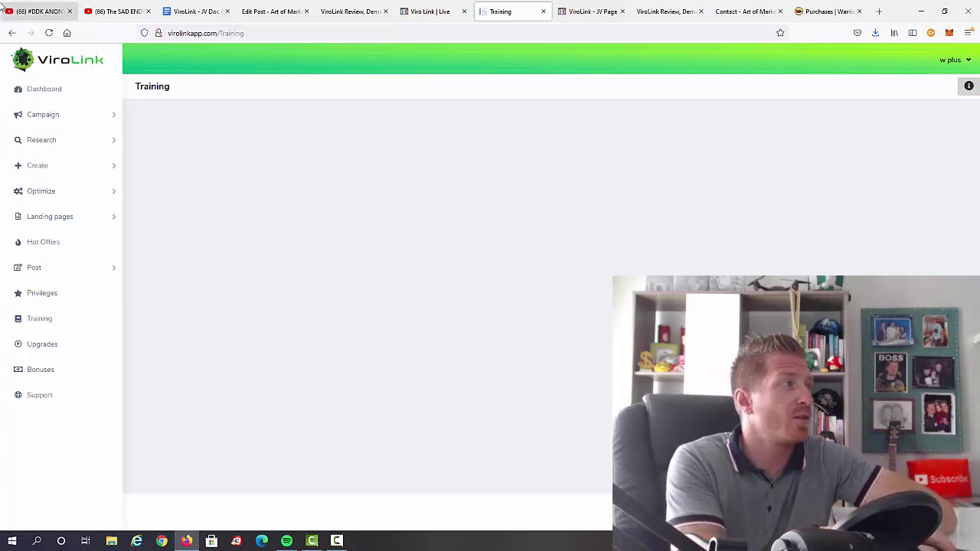
click(46, 90)
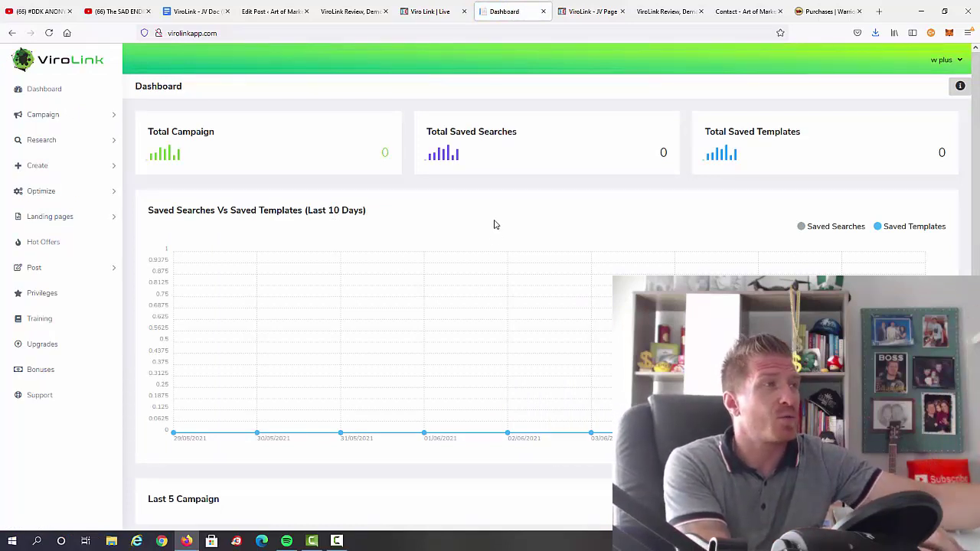
click(590, 11)
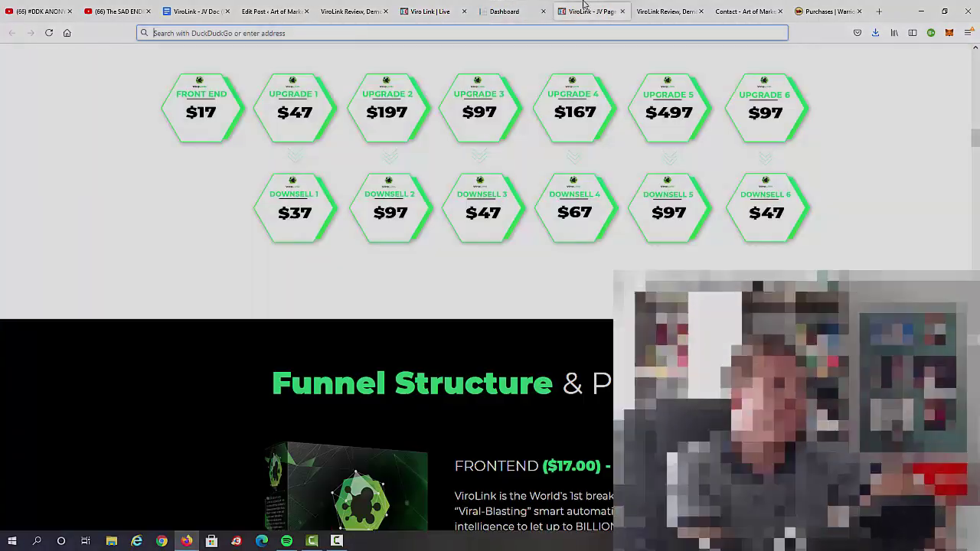